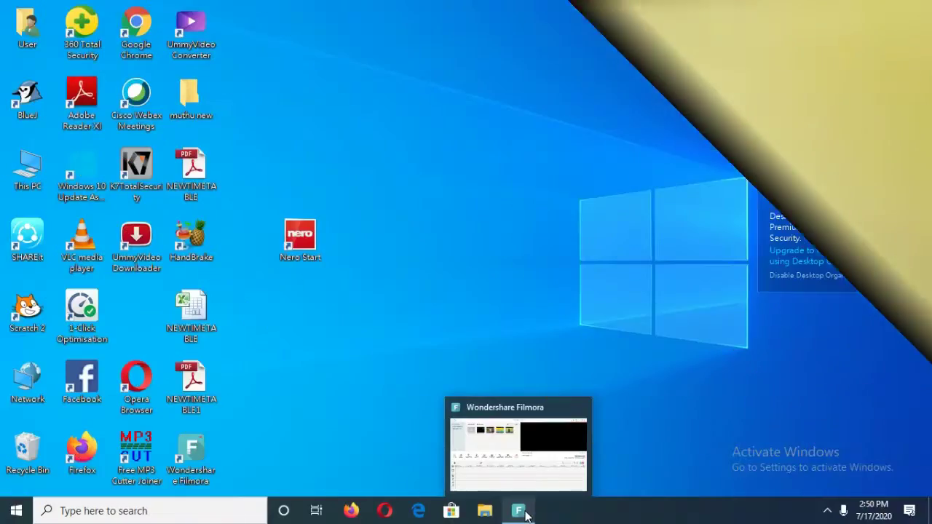
- Restore the Filmora editor and place the Like/Share animation clip on the video track
click(518, 510)
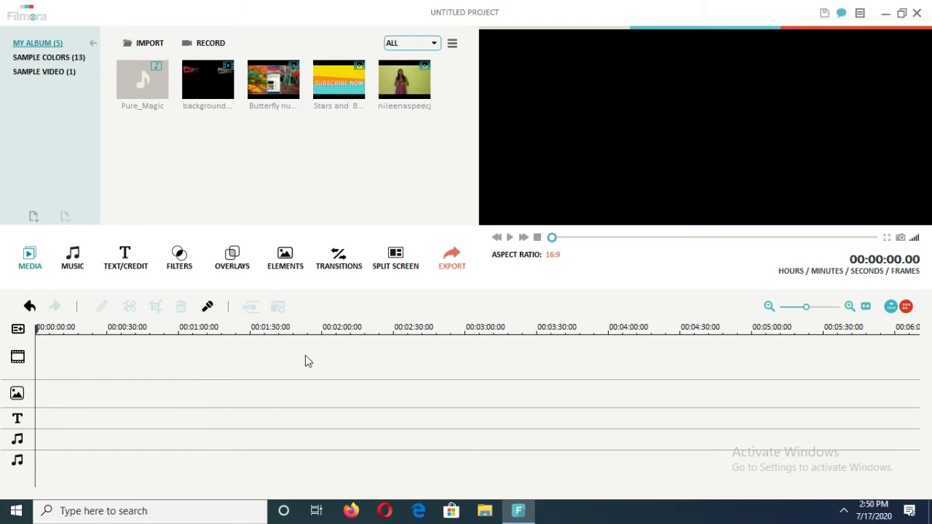
drag(204, 82, 74, 353)
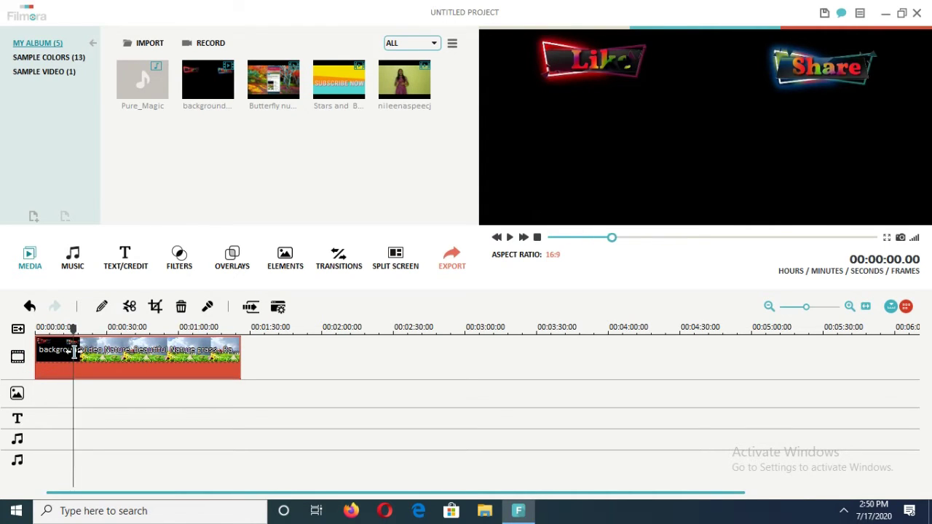
- Delete the Like/Share clip and put the girl's speech clip on the picture-in-picture track
key(Delete)
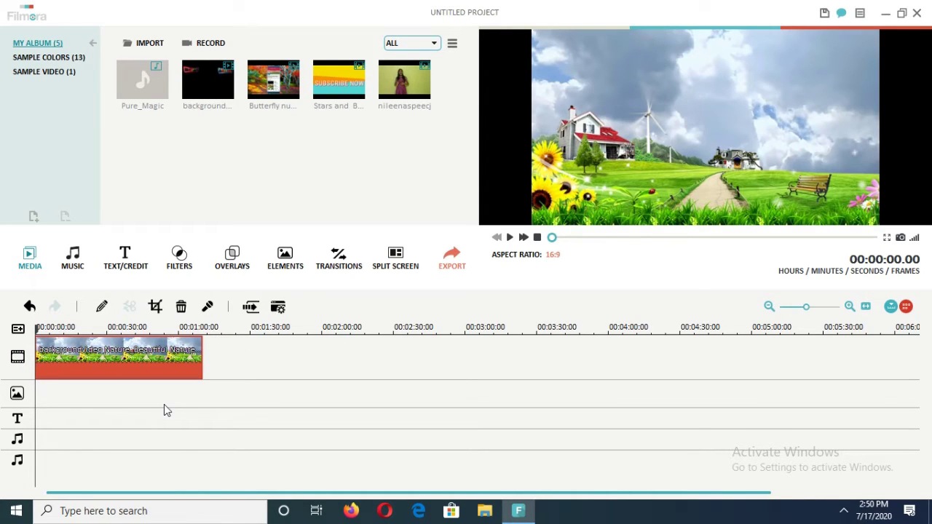
drag(164, 404, 42, 406)
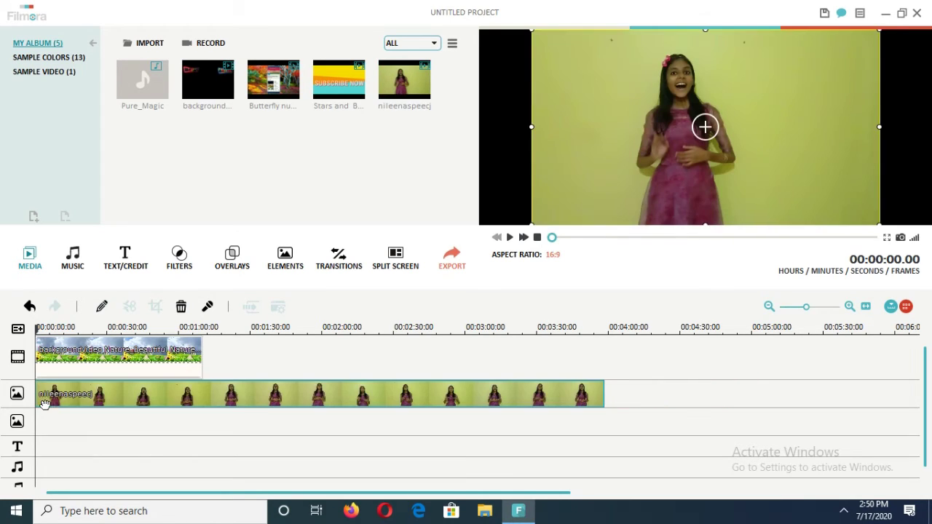
- Resize the girl's overlay video to a small inset in the frame's upper-right corner
click(48, 428)
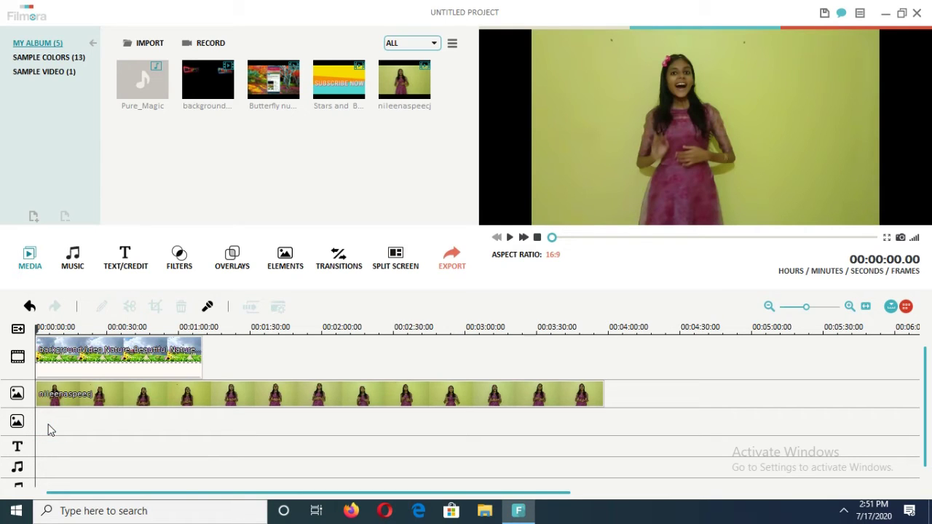
click(93, 392)
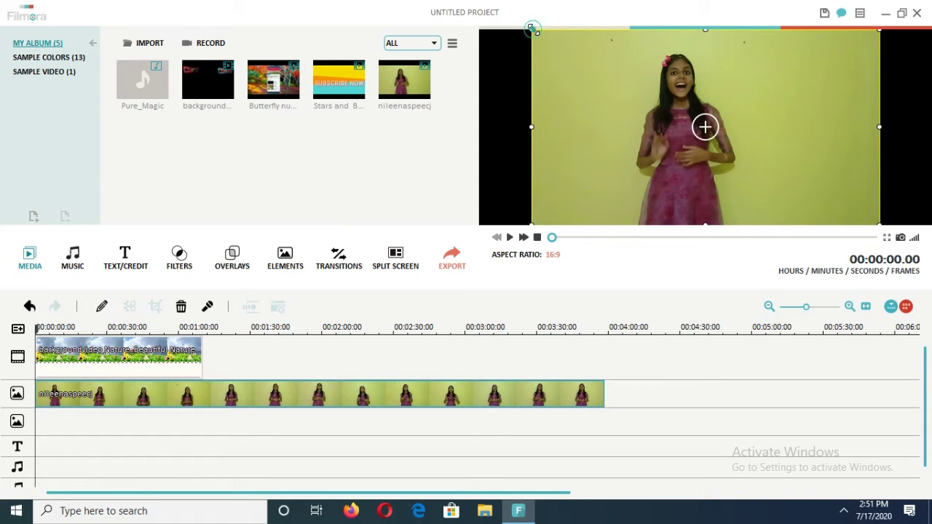
drag(531, 30, 823, 162)
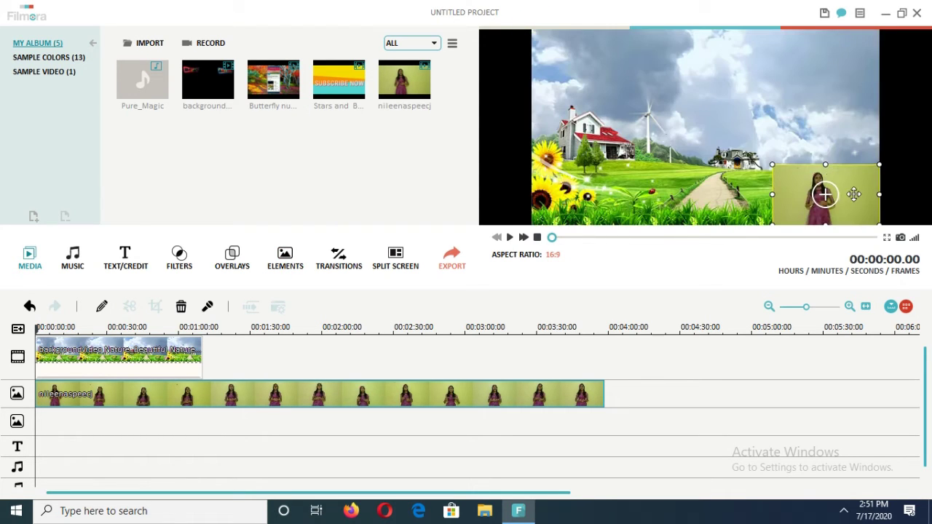
mouse_move(854, 194)
mouse_down()
mouse_move(841, 135)
mouse_move(815, 106)
mouse_move(728, 95)
mouse_move(621, 109)
mouse_move(792, 85)
mouse_move(831, 91)
mouse_move(831, 82)
mouse_up()
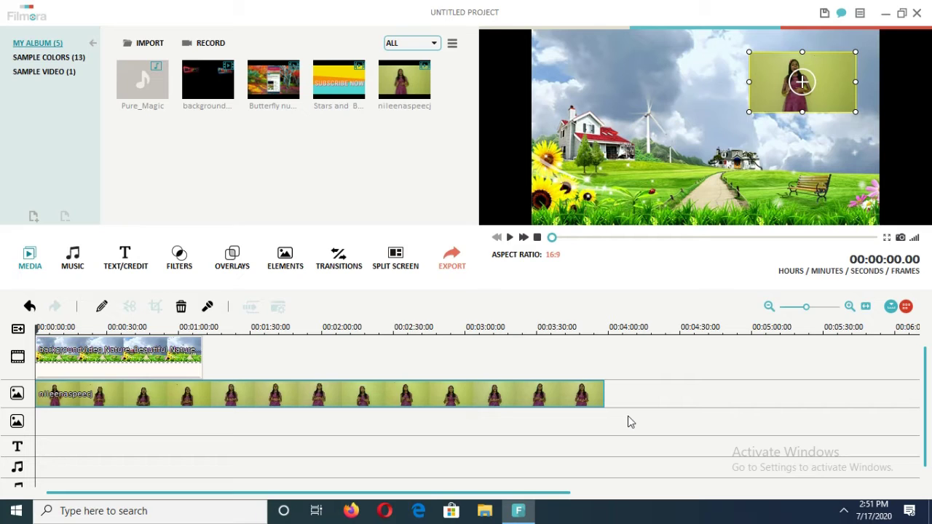
double_click(587, 397)
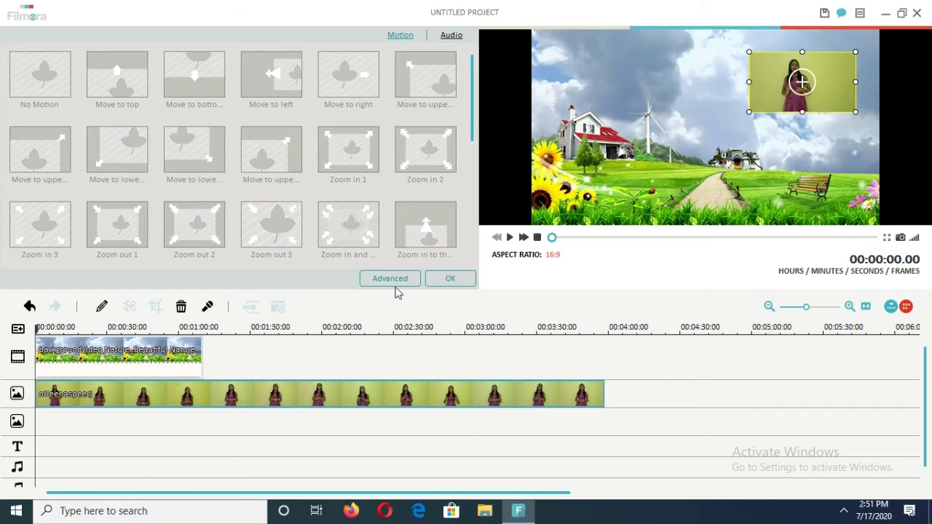
- Apply the stamp-edge mask to the girl's inset after trying heart, circle and cloud masks
click(397, 284)
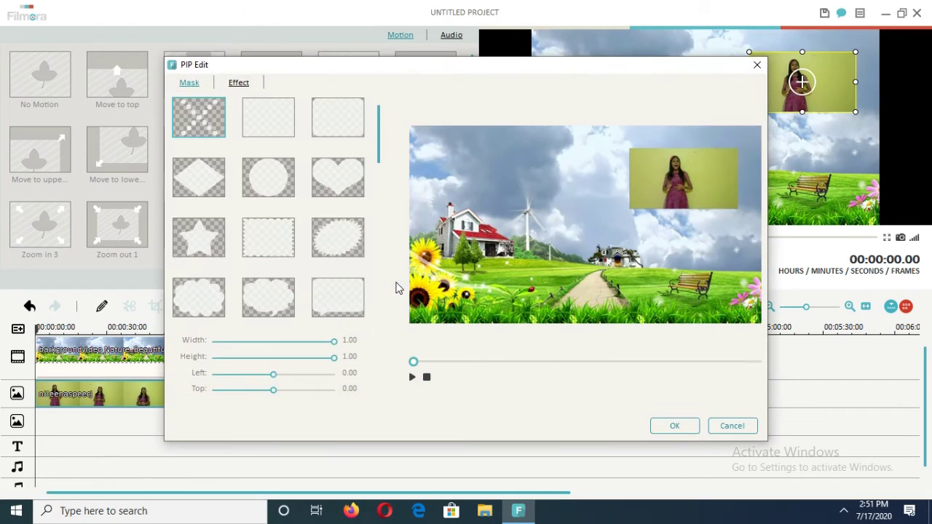
click(356, 191)
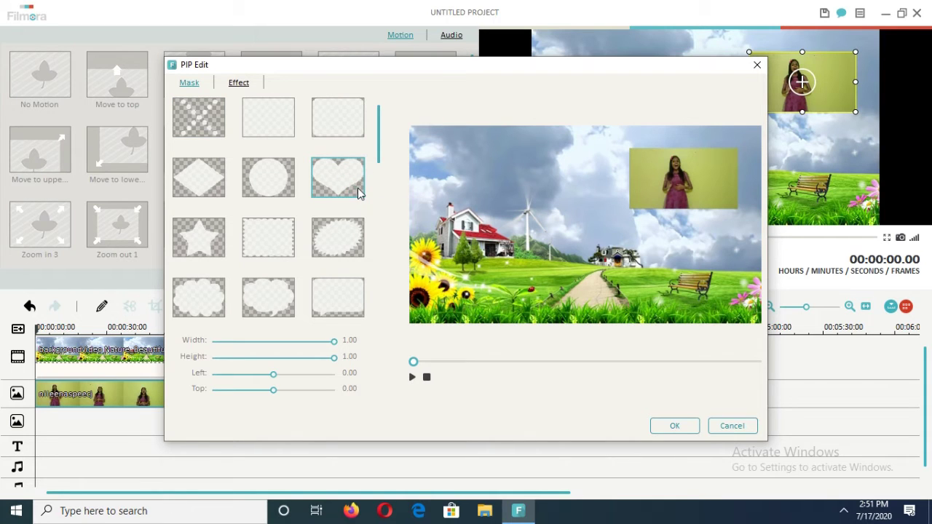
double_click(356, 191)
double_click(250, 182)
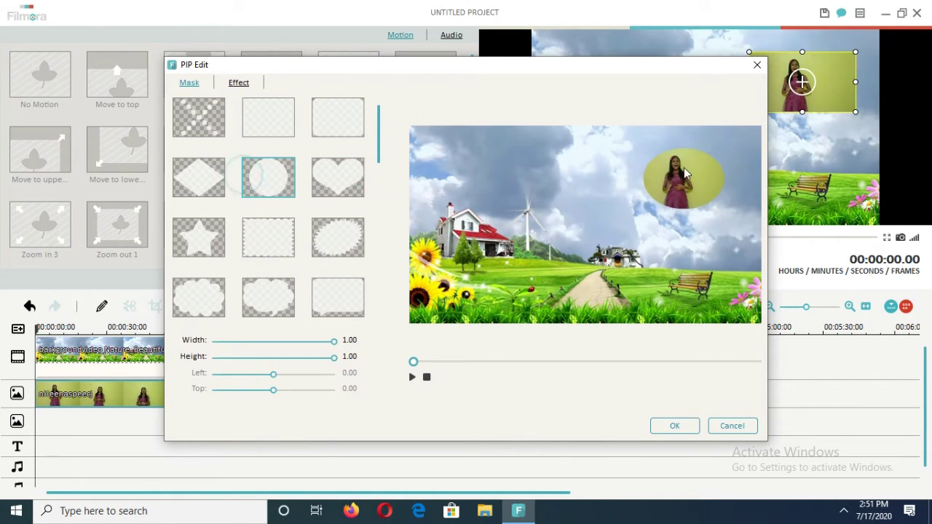
double_click(326, 256)
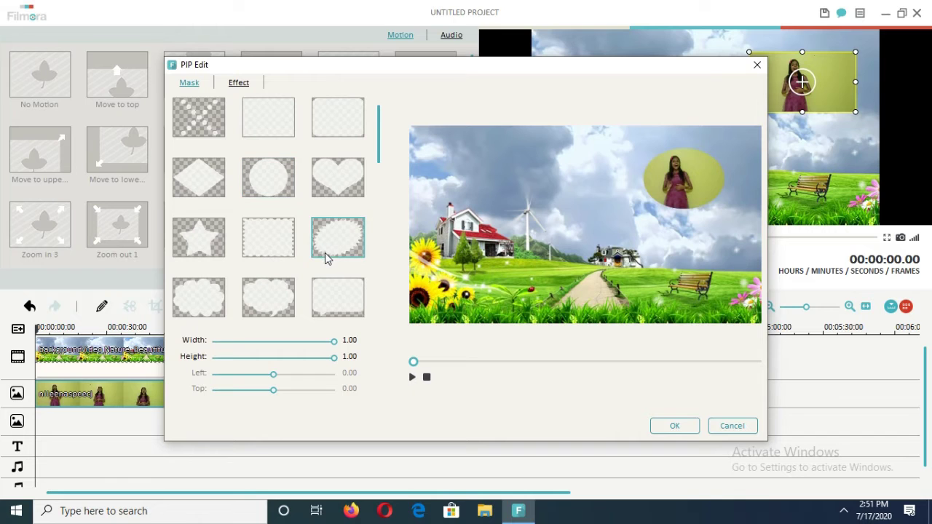
double_click(252, 251)
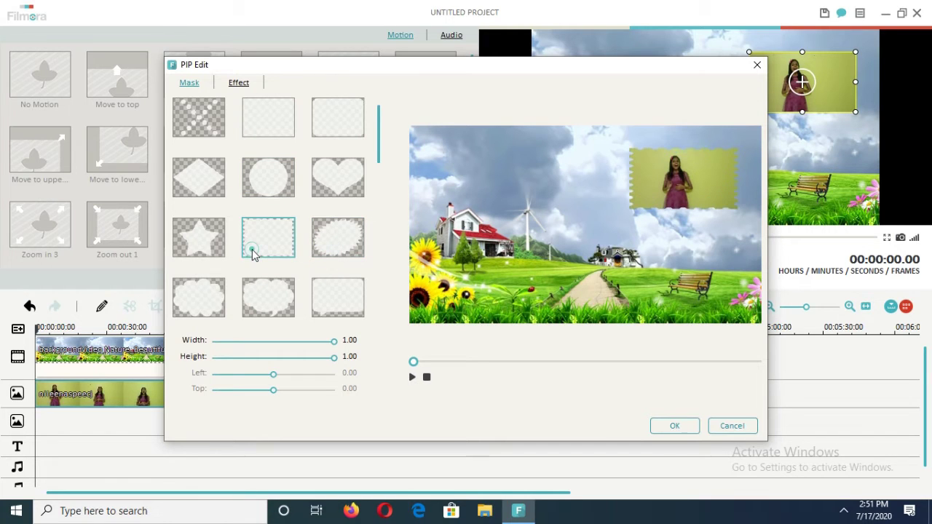
click(677, 429)
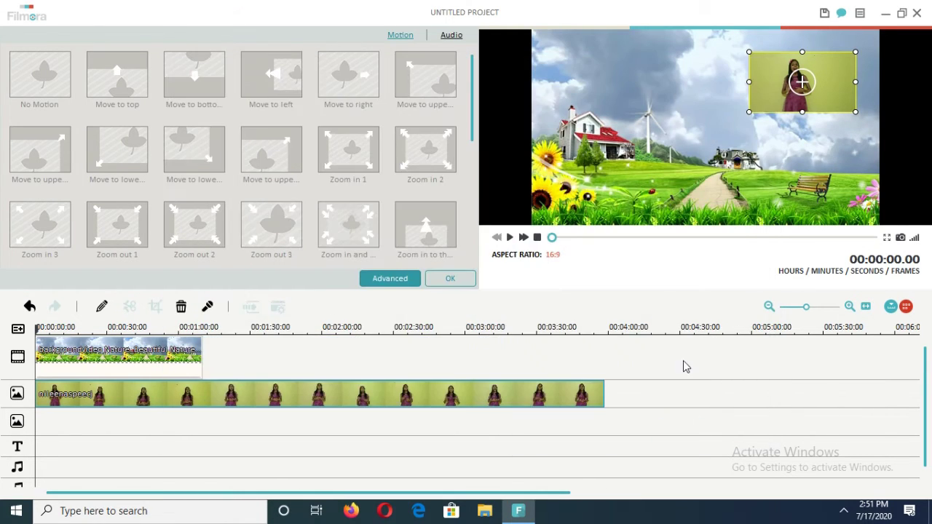
click(654, 467)
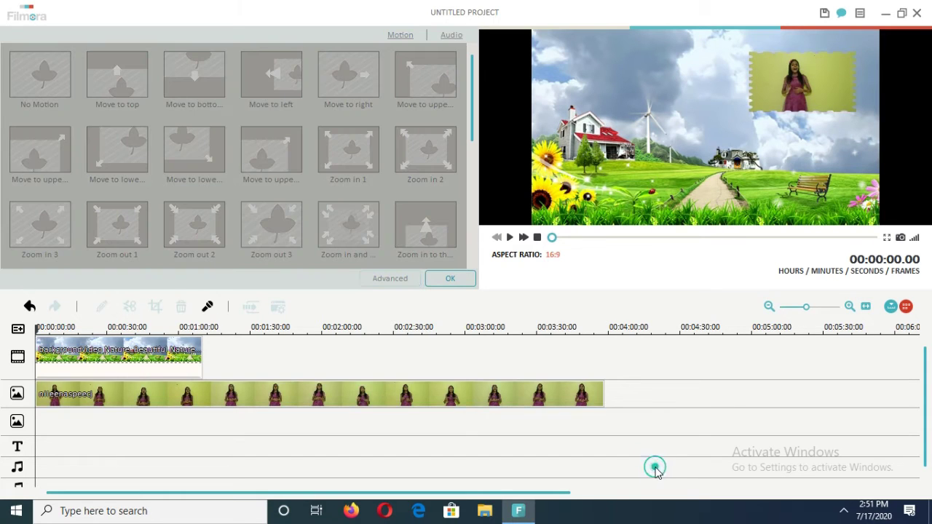
- Play back the picture-in-picture result to review it
click(467, 277)
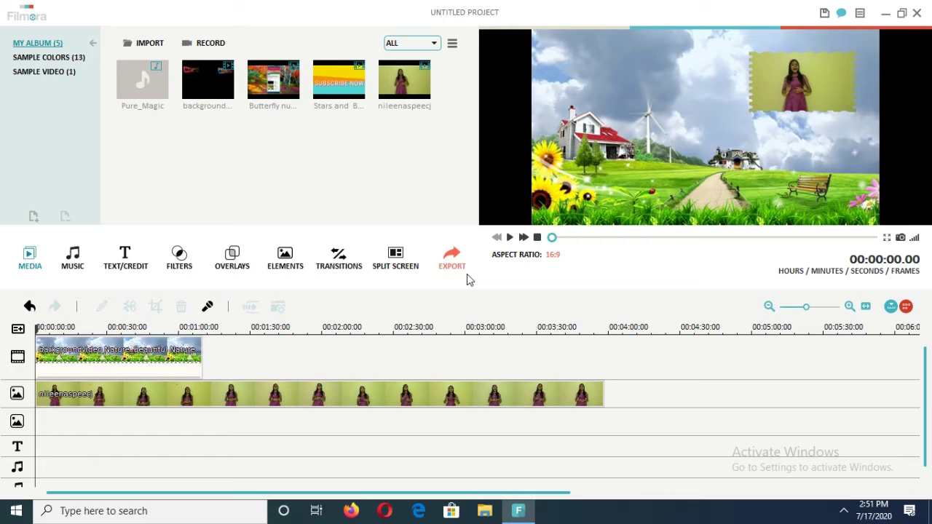
key(space)
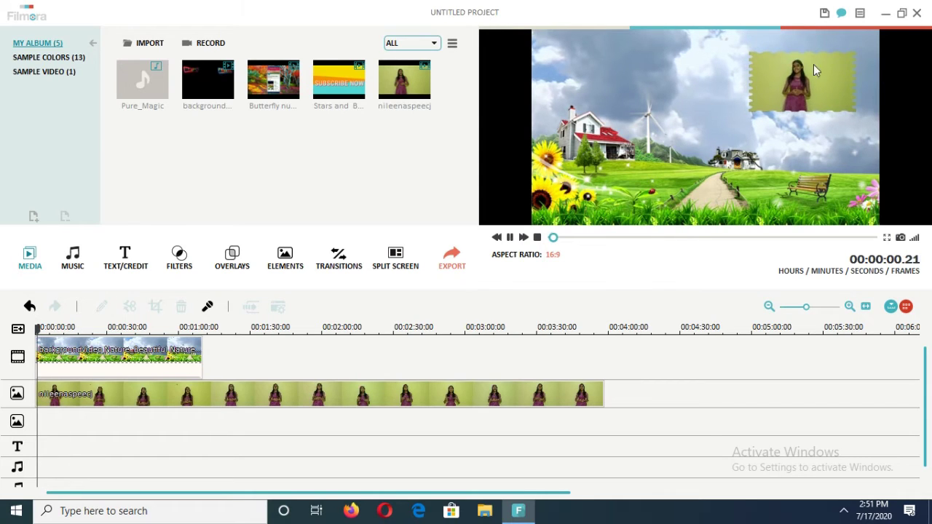
click(509, 238)
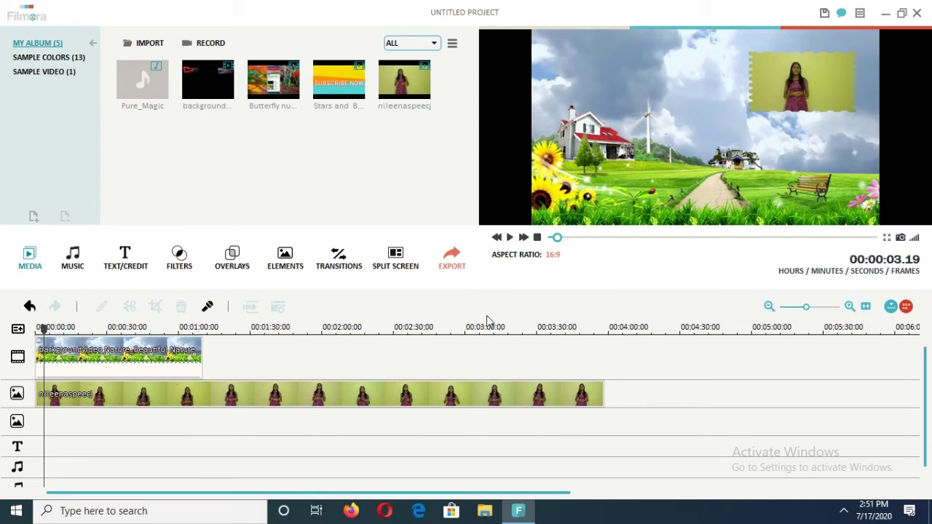
- Delete the girl's overlay clip from the picture-in-picture track
click(474, 401)
key(Delete)
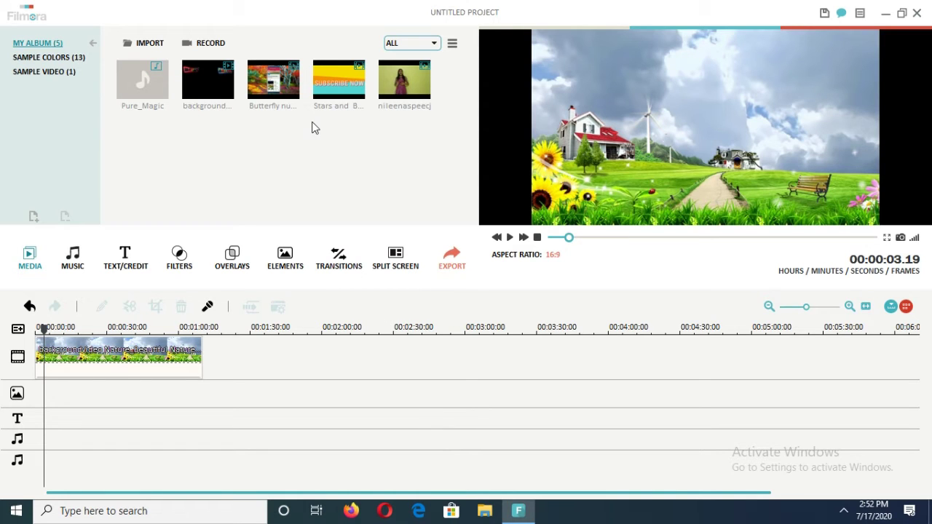
click(273, 80)
drag(277, 332, 205, 358)
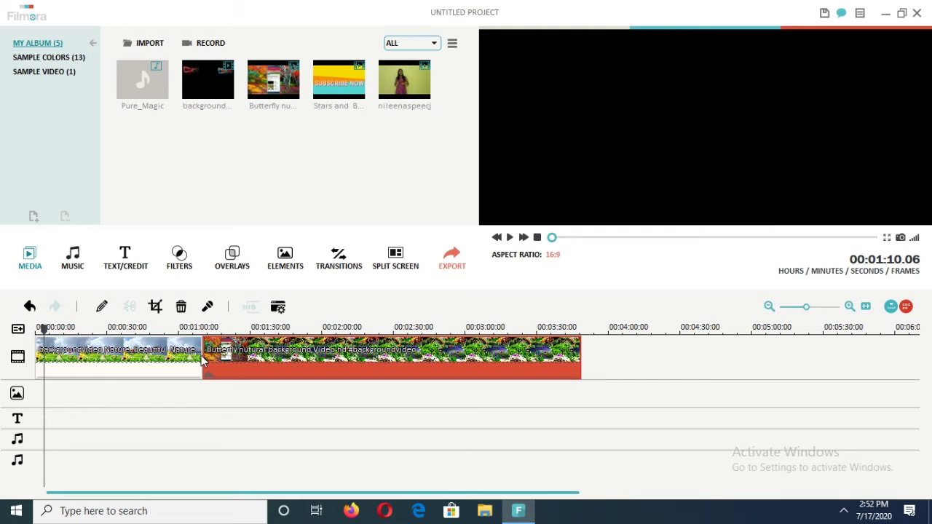
click(233, 358)
click(239, 359)
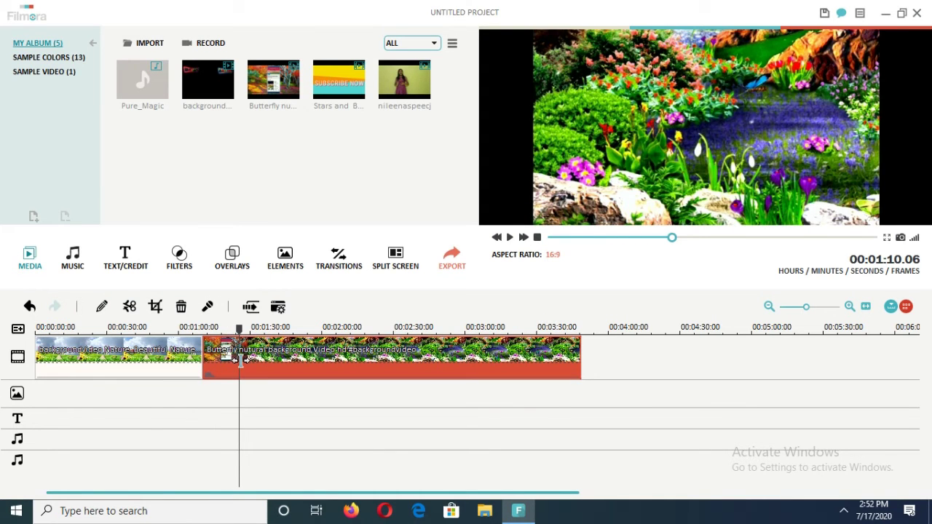
key(ctrl+b)
key(Delete)
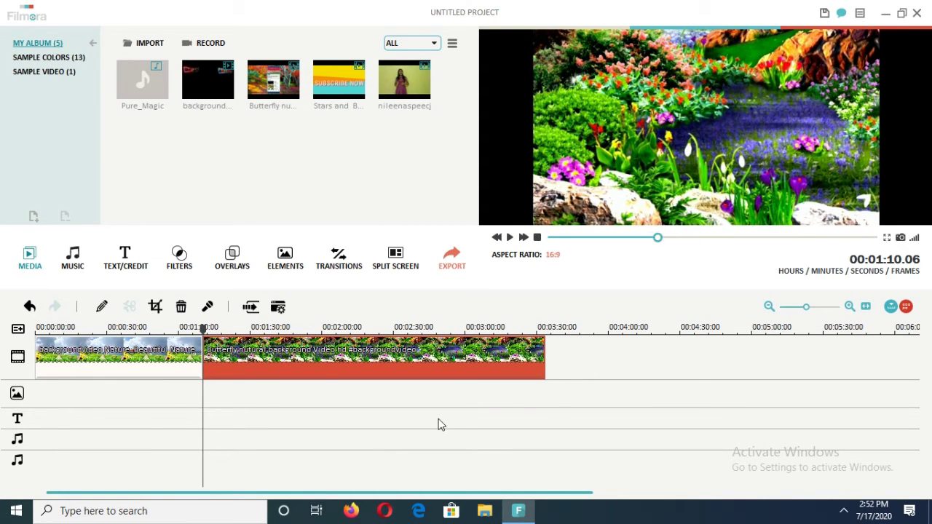
click(438, 418)
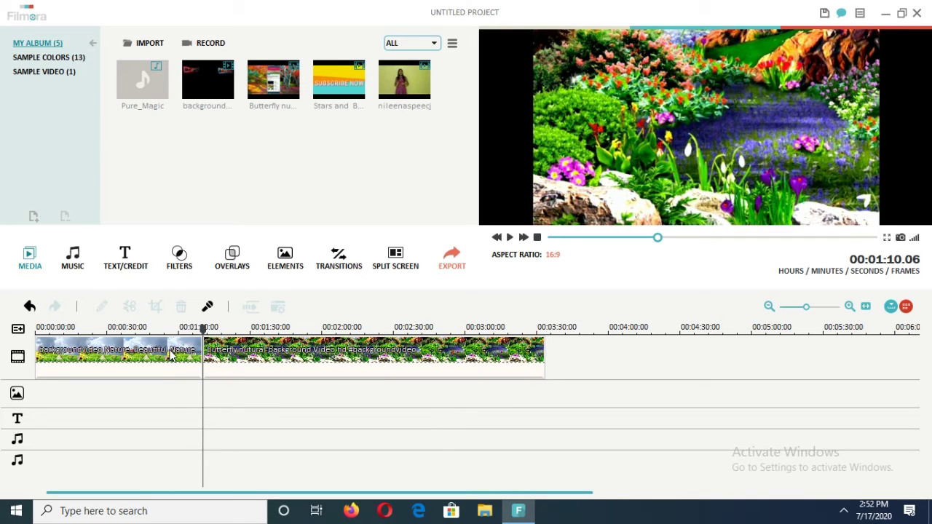
click(340, 259)
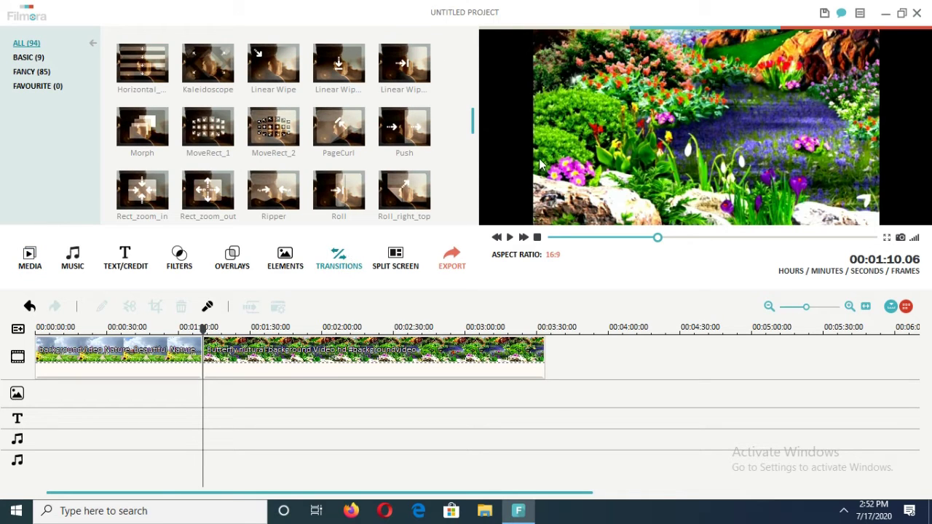
- Put the Undulating transition at the nature/butterfly clip junction and preview it
drag(472, 120, 471, 154)
click(393, 134)
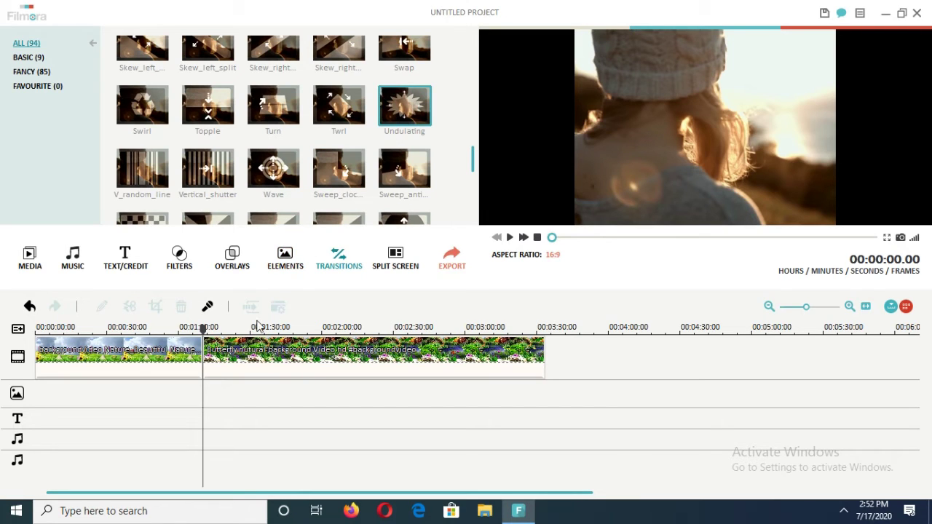
right_click(203, 355)
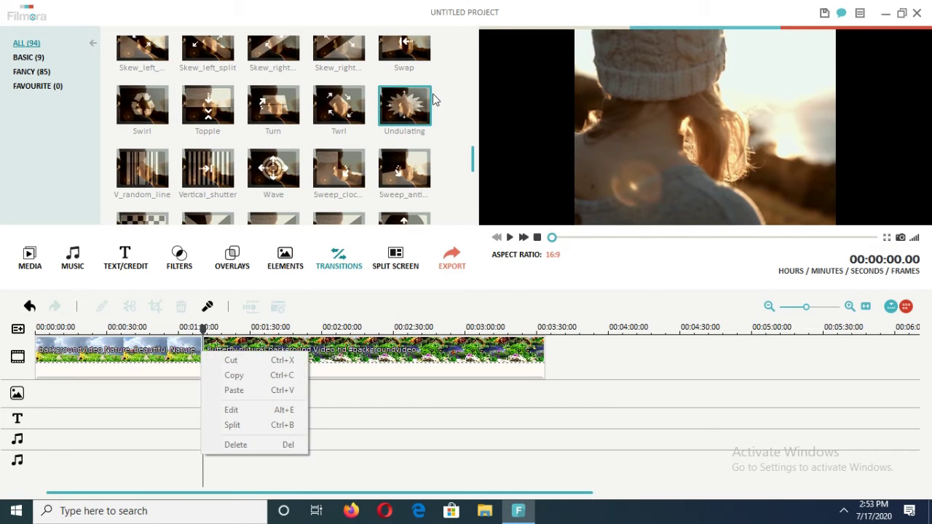
drag(389, 107, 196, 350)
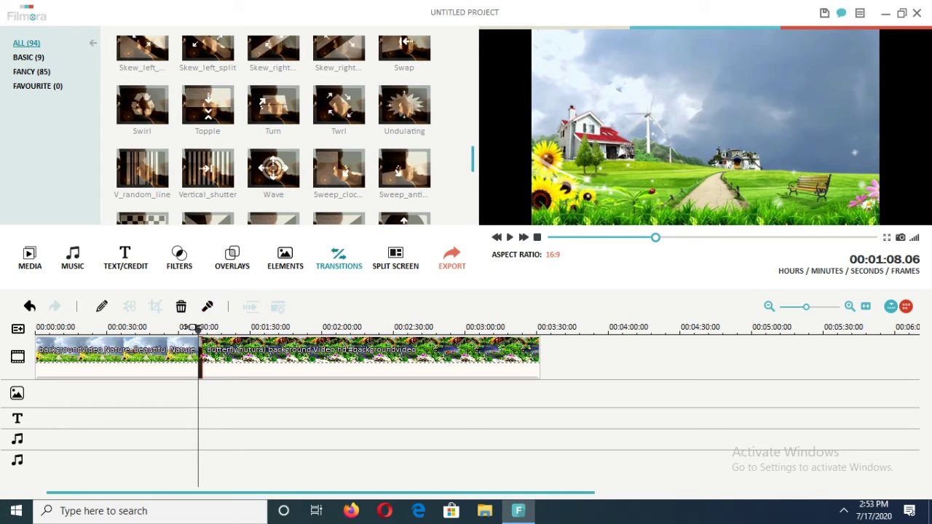
drag(196, 331, 192, 329)
key(space)
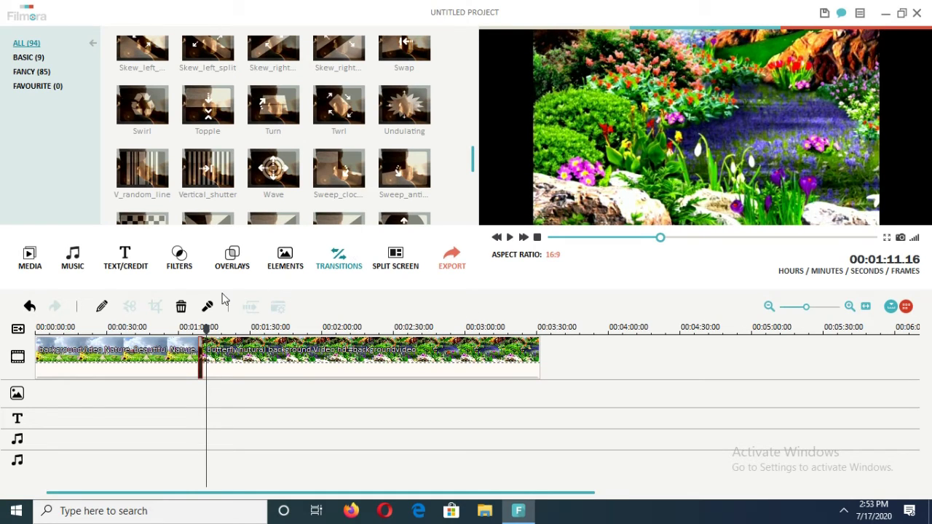
- Go to the Split Screen templates and preview the 3 Screen G layout
click(133, 257)
click(247, 269)
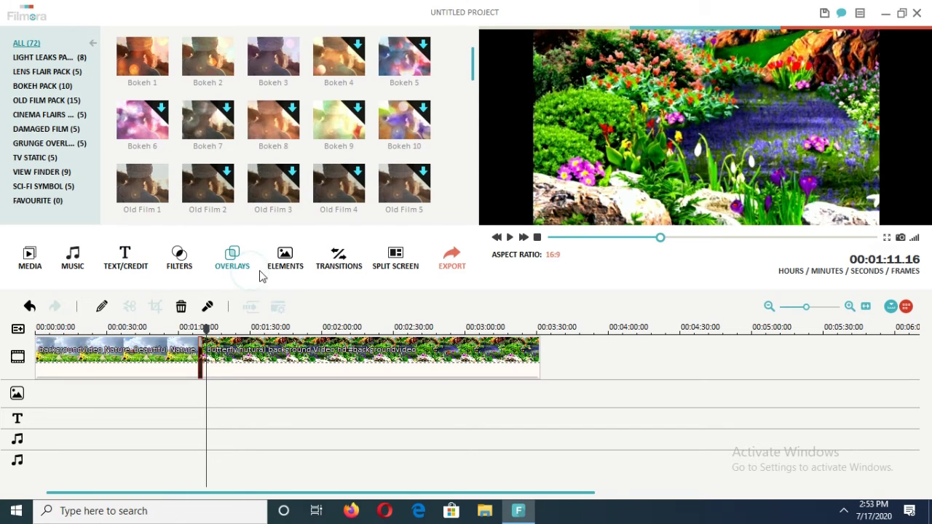
click(271, 271)
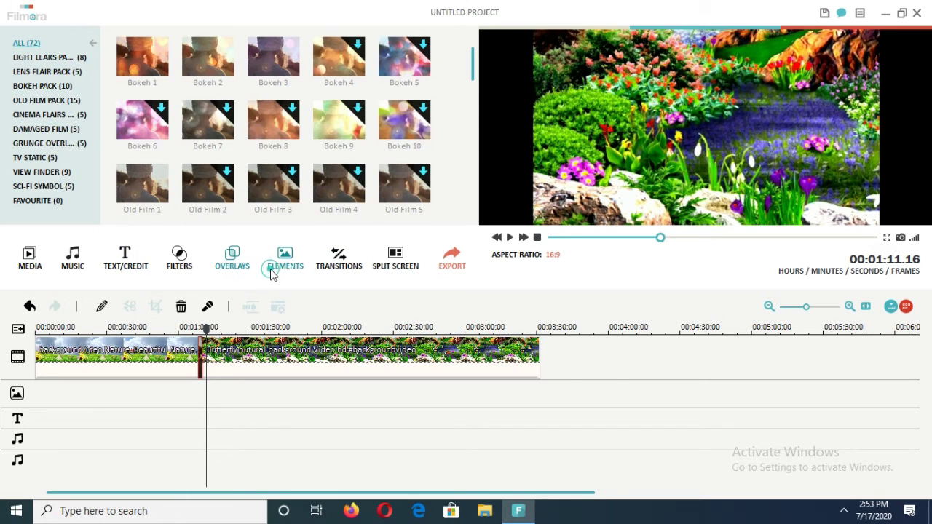
click(350, 266)
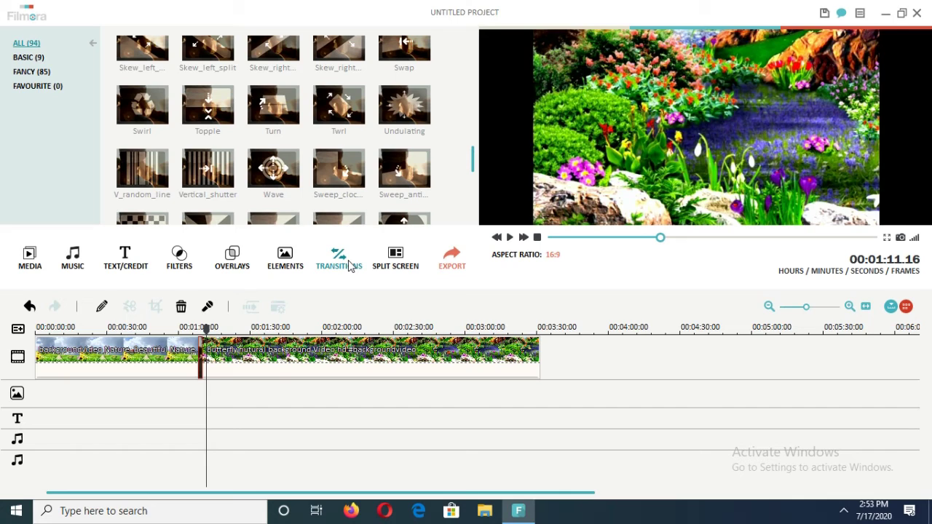
click(391, 275)
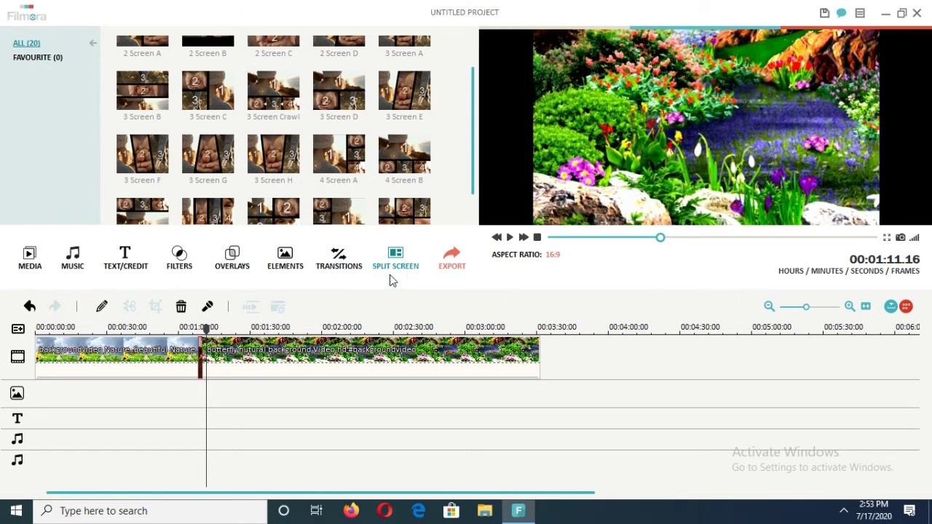
drag(474, 146, 480, 126)
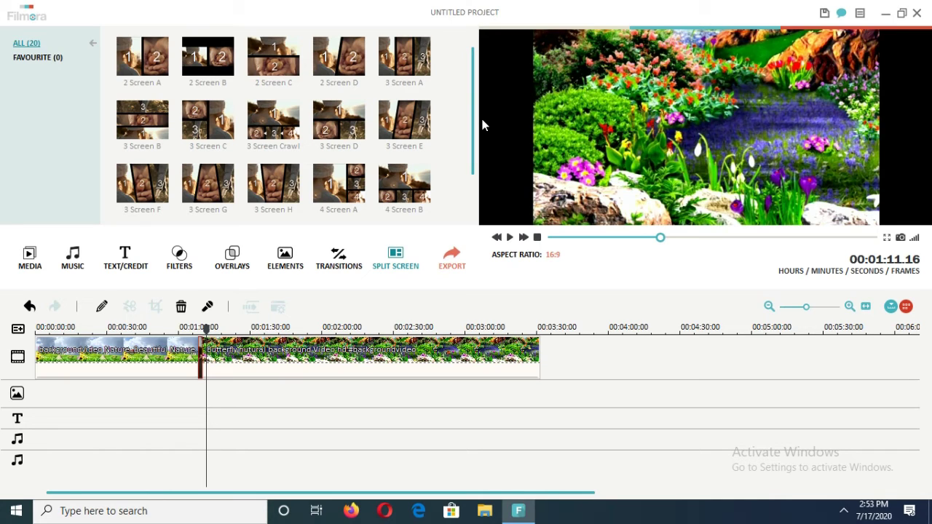
mouse_move(473, 123)
mouse_down()
mouse_move(472, 160)
mouse_move(479, 109)
mouse_up()
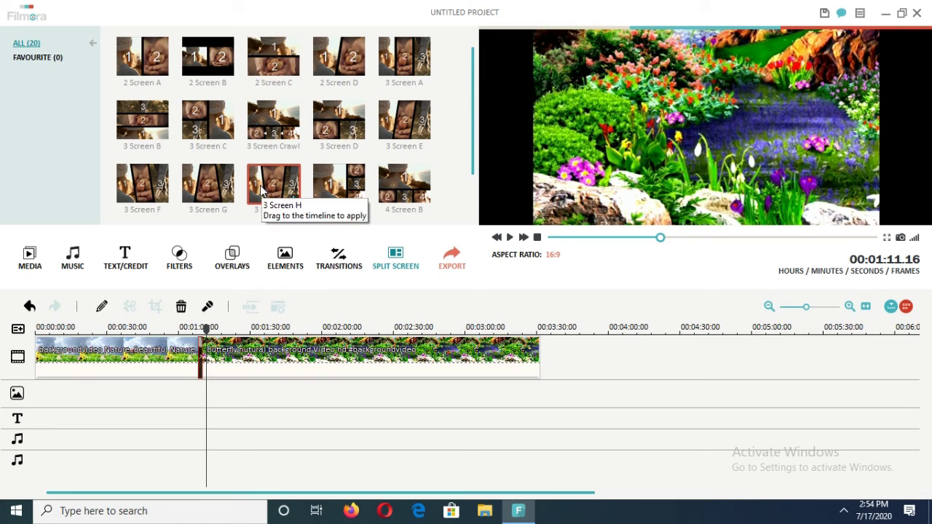
click(197, 198)
- Place the 3 Screen G split screen at the end of the timeline
drag(320, 209, 727, 364)
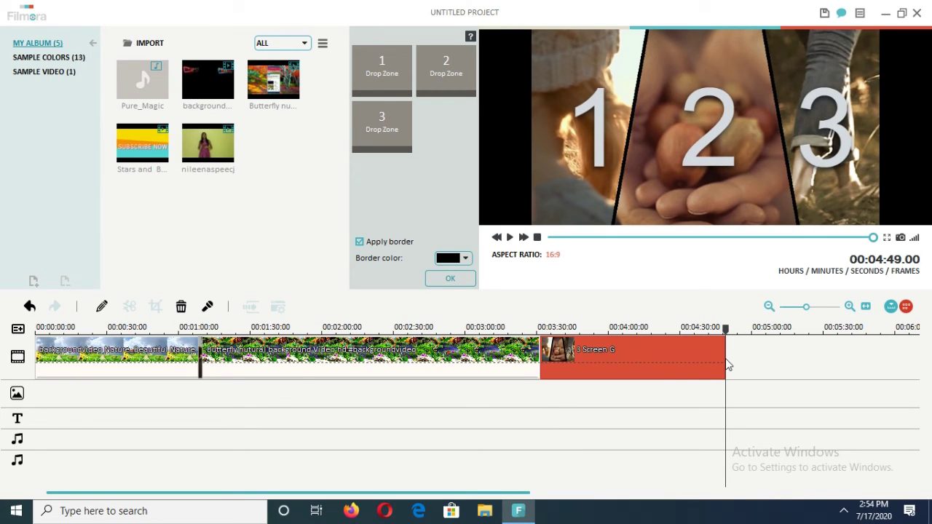
click(647, 423)
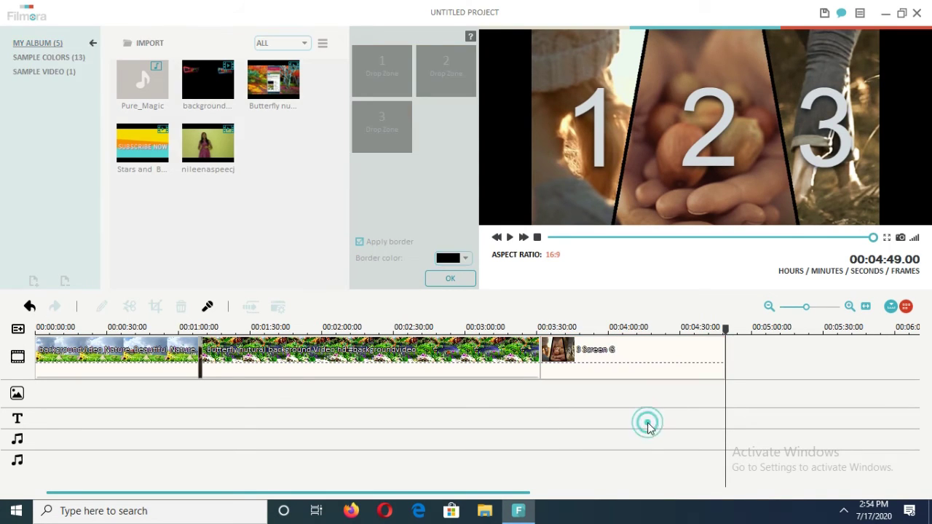
click(644, 362)
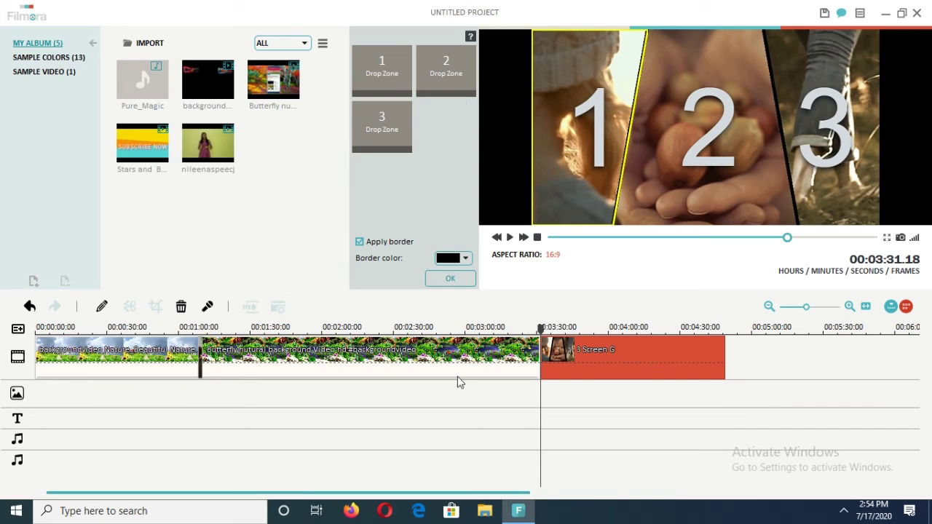
- Drop the background video into zone 1 and the Butterfly video into zone 3
drag(220, 82, 373, 71)
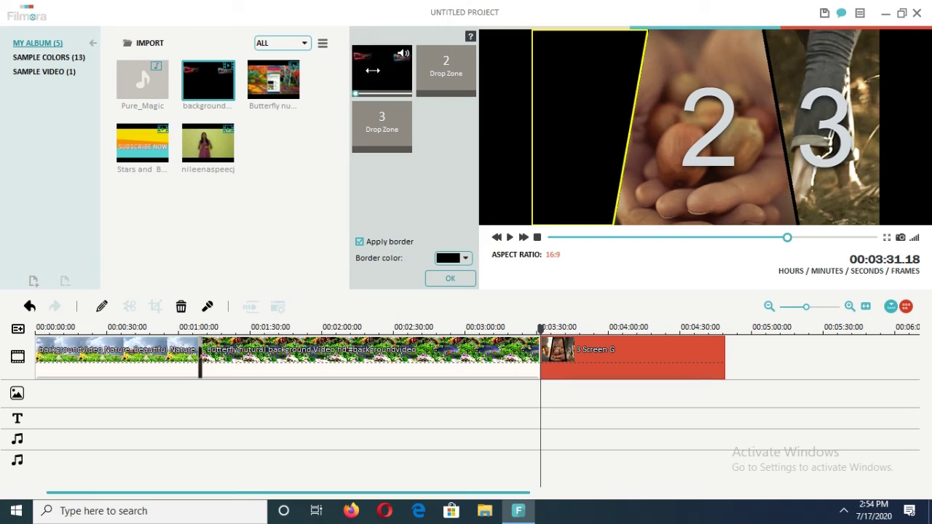
click(275, 75)
right_click(431, 70)
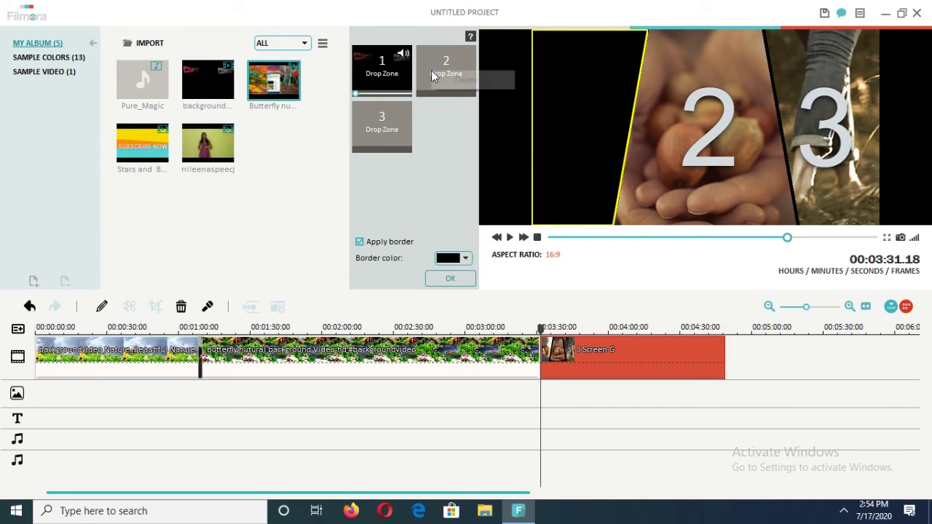
click(435, 64)
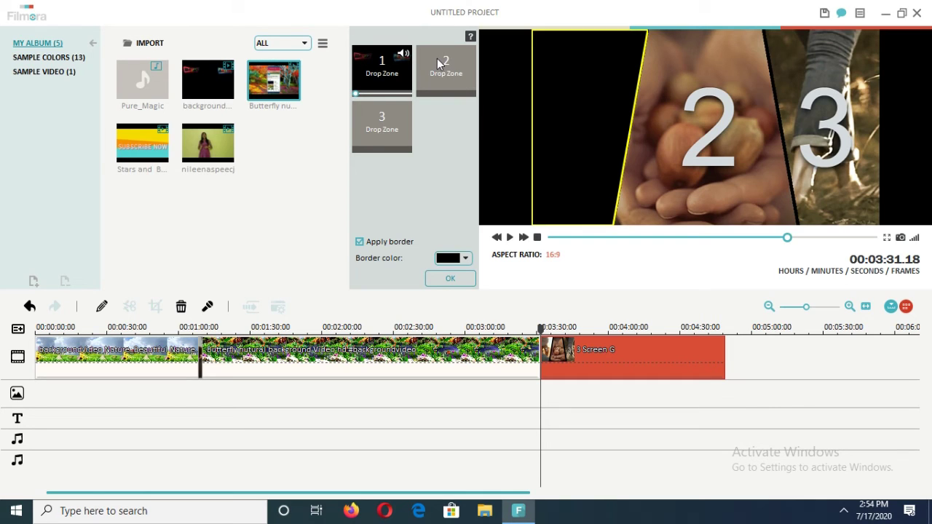
right_click(439, 64)
click(271, 78)
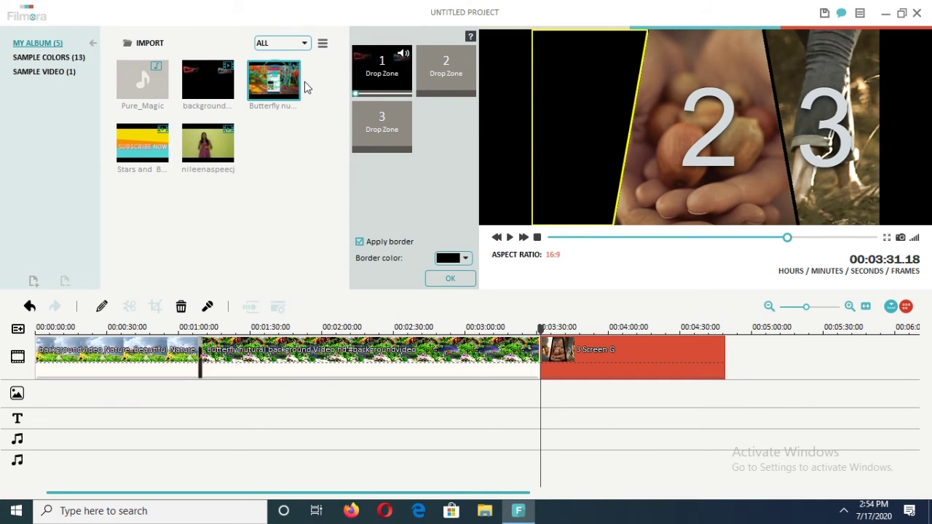
right_click(363, 118)
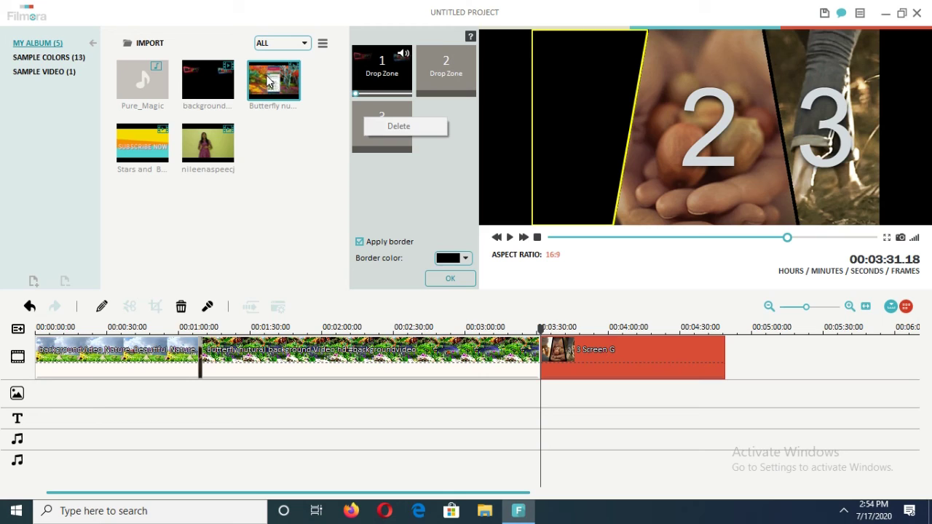
click(271, 81)
drag(271, 82, 358, 122)
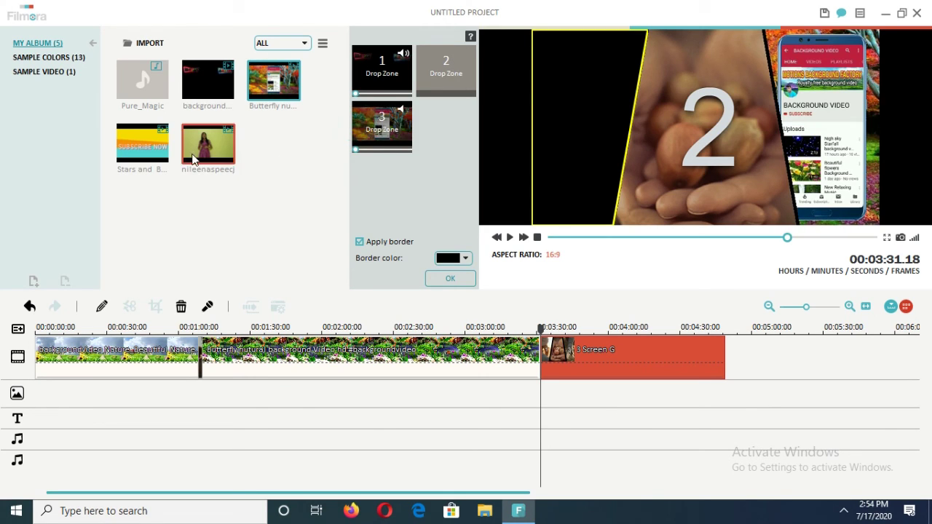
- Fill drop zone 2 with the third album video, preview, and confirm
drag(124, 137, 468, 78)
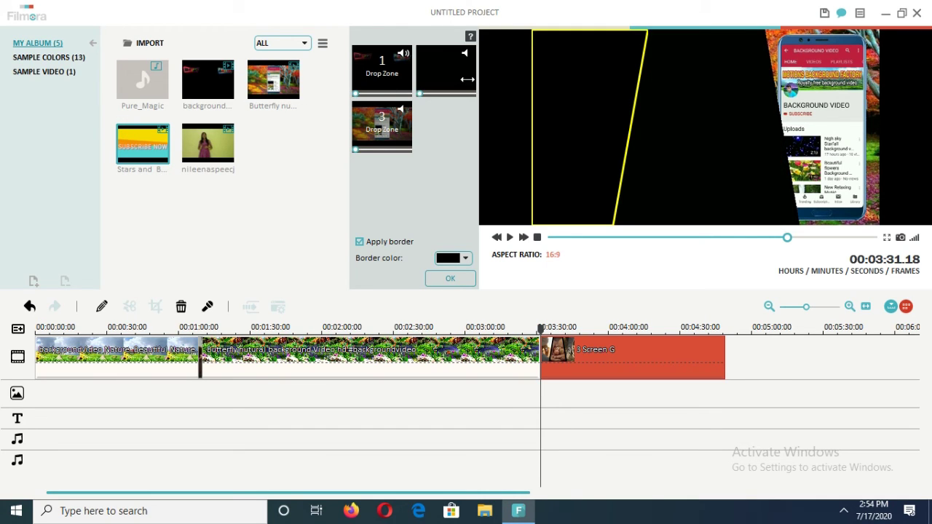
key(space)
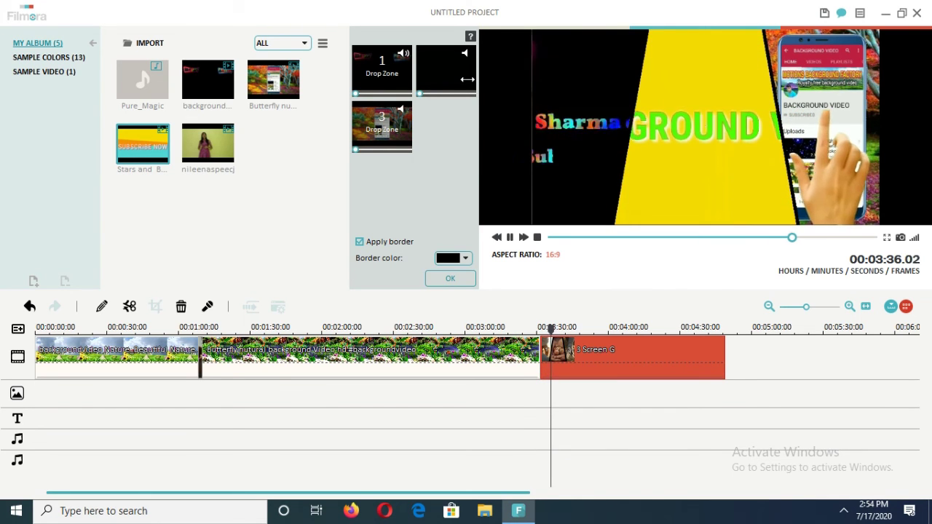
click(444, 280)
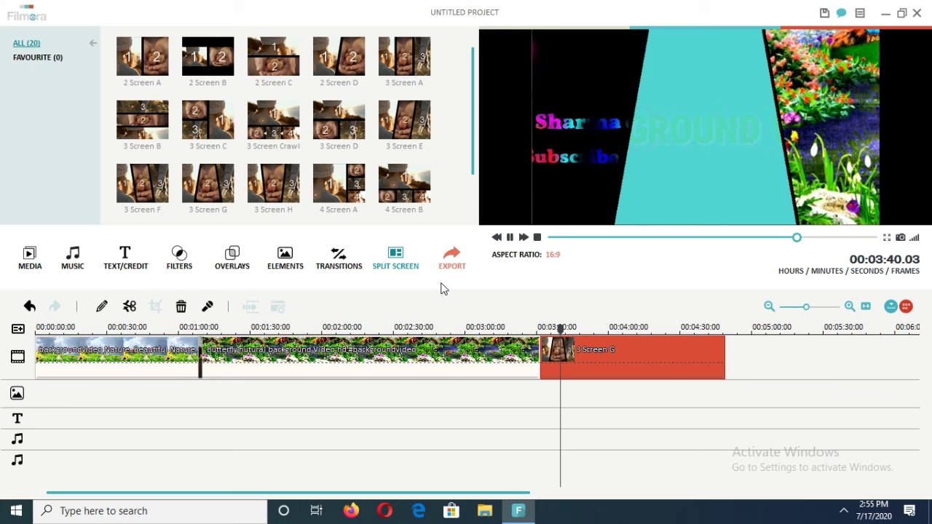
- Stop playback of the 3 Screen G split-screen clip
key(space)
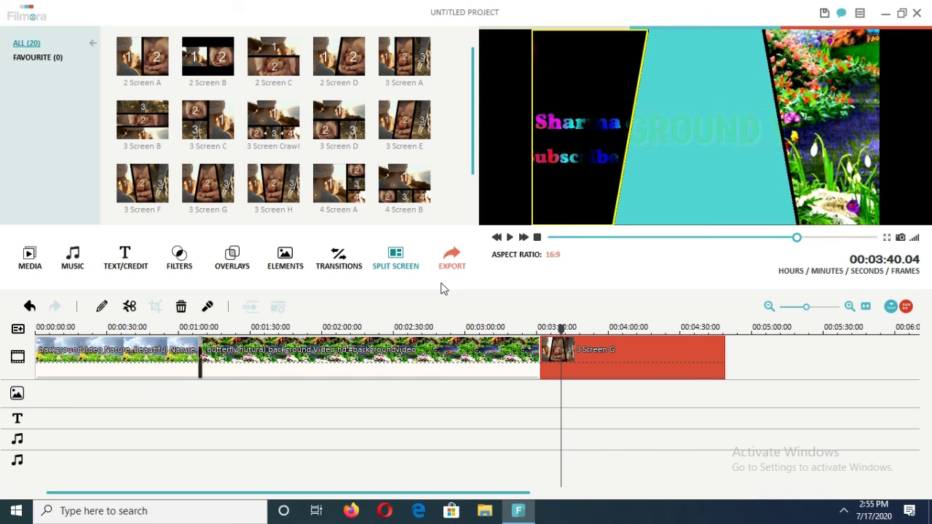